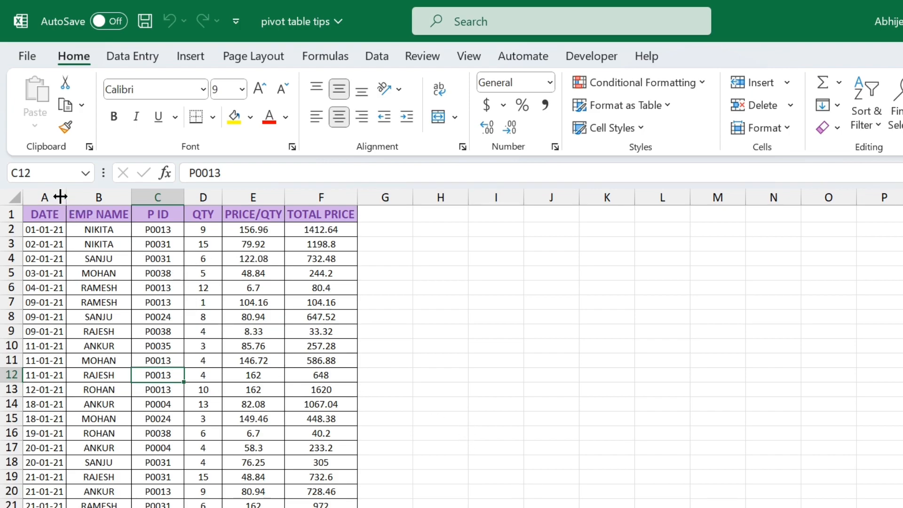
# Review the DATE, EMP NAME, P ID and QTY columns of the raw data.
pyautogui.click(59, 190)
pyautogui.click(113, 192)
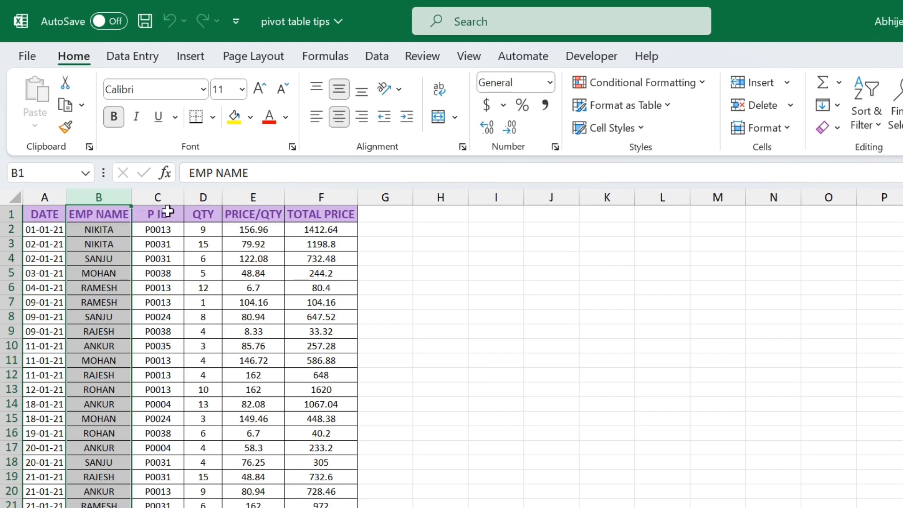
pyautogui.click(171, 194)
pyautogui.click(211, 198)
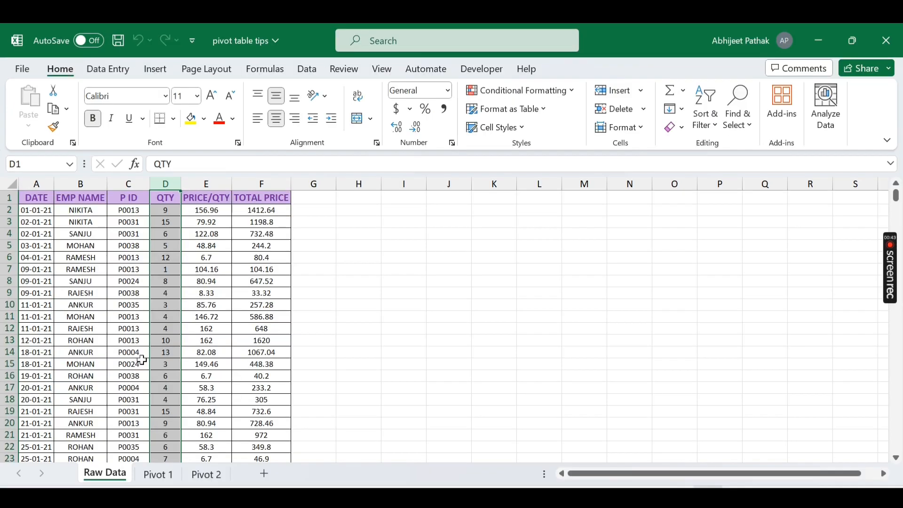
pyautogui.moveTo(163, 348); pyautogui.dragTo(163, 360)
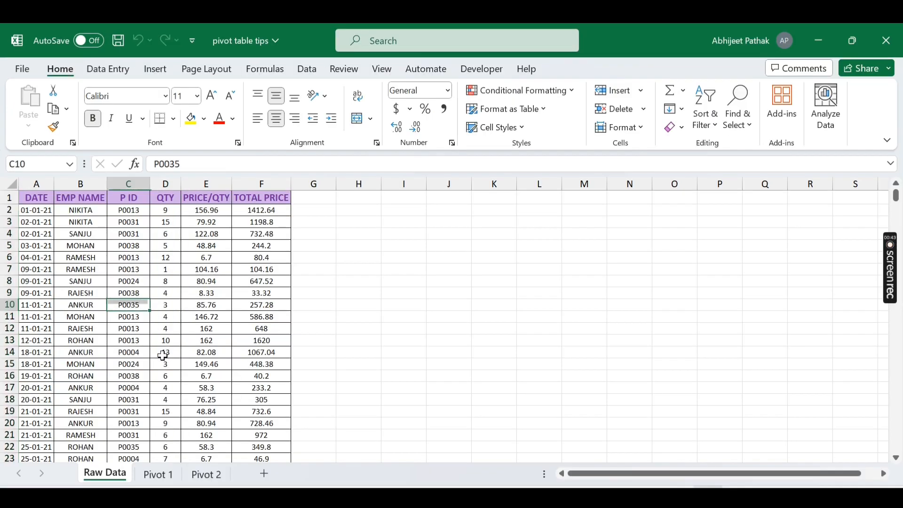
# Show the PivotTable field list for the pivot table on the Pivot 1 sheet.
pyautogui.click(160, 475)
pyautogui.rightClick(36, 266)
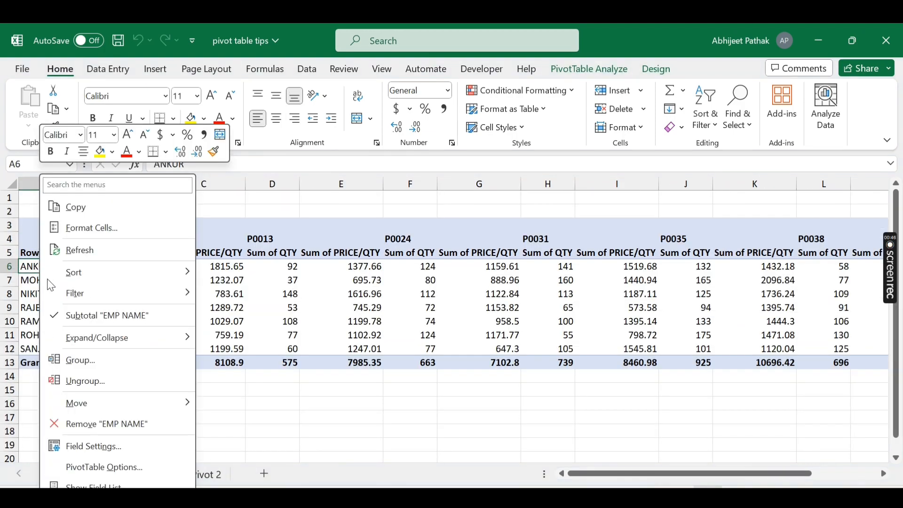
pyautogui.click(90, 485)
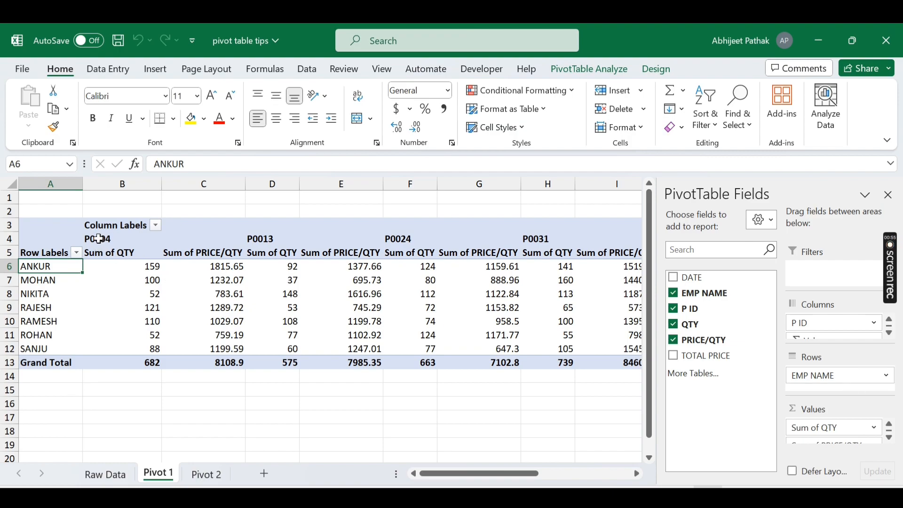
# Add filters to the header row of the Raw Data sheet and view the P ID filter list.
pyautogui.click(111, 475)
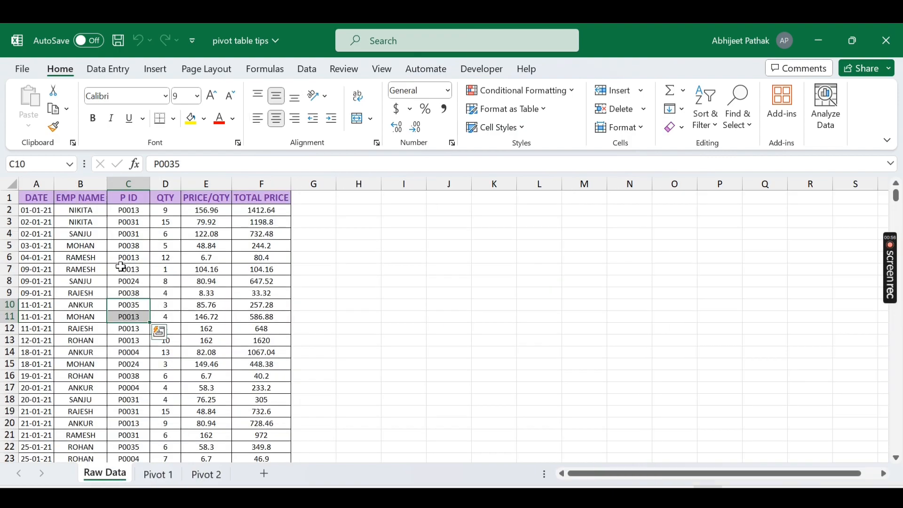
pyautogui.click(137, 199)
pyautogui.hotkey('ctrl', 'shift', 'l')
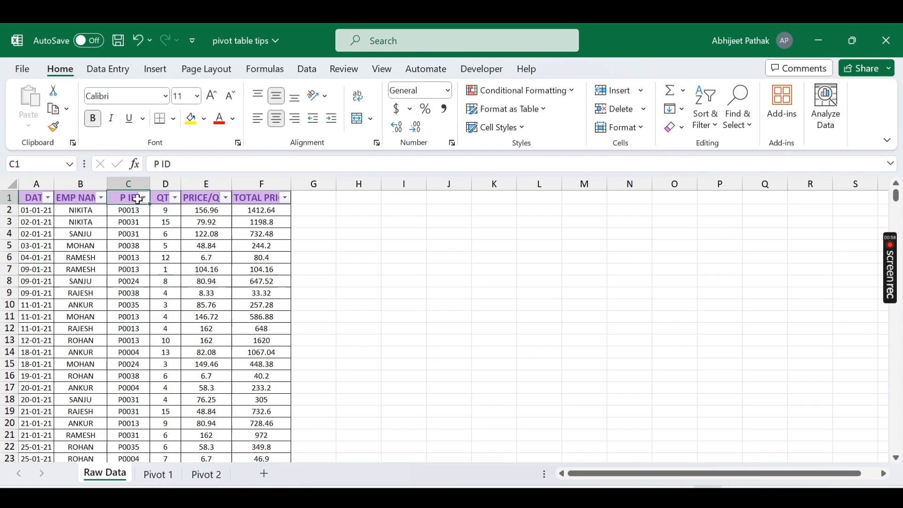
pyautogui.click(143, 198)
pyautogui.click(316, 480)
# Examine on the Pivot 1 sheet how Sum of QTY and Sum of PRICE/QTY are arranged under each product ID.
pyautogui.click(152, 479)
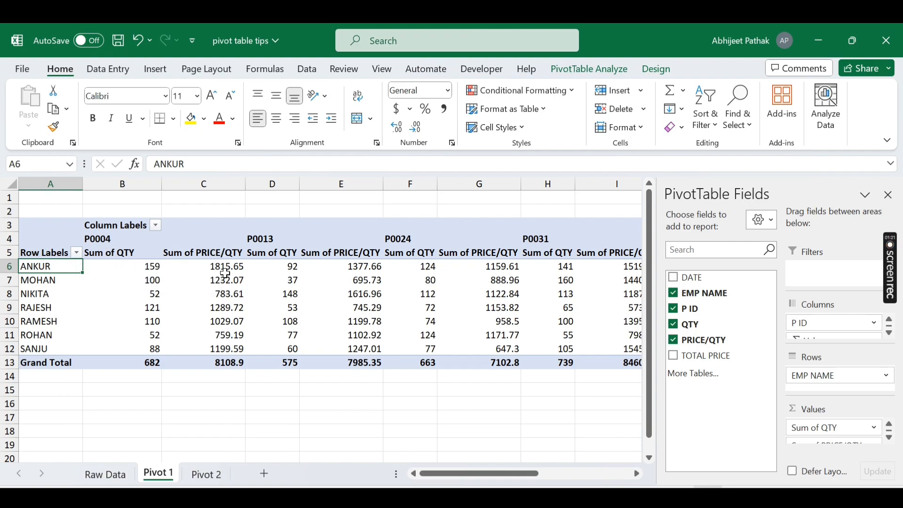
pyautogui.moveTo(144, 269)
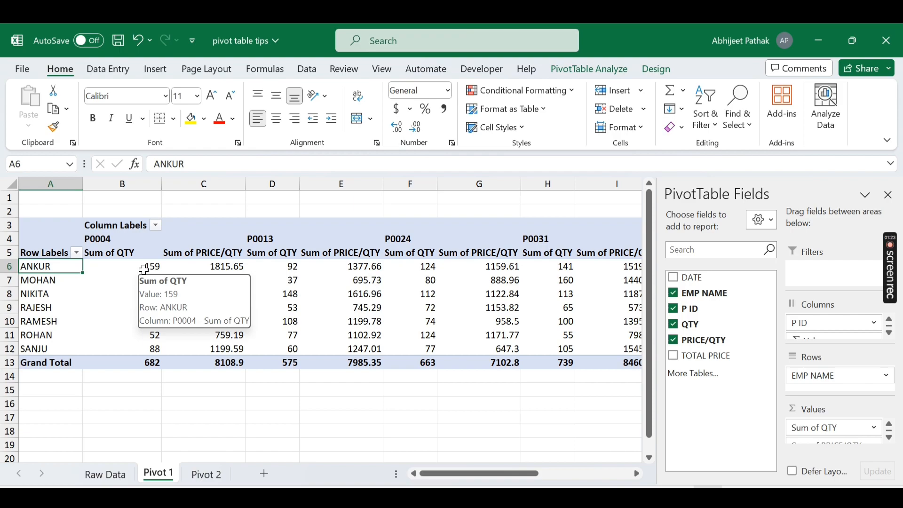
pyautogui.moveTo(221, 270)
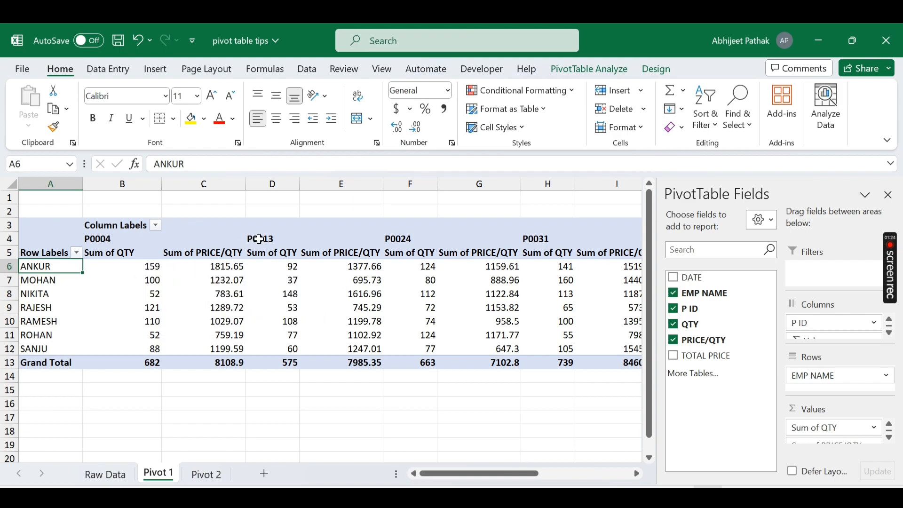
pyautogui.moveTo(297, 269)
pyautogui.moveTo(325, 272)
pyautogui.moveTo(109, 241)
pyautogui.moveTo(476, 475); pyautogui.dragTo(576, 470)
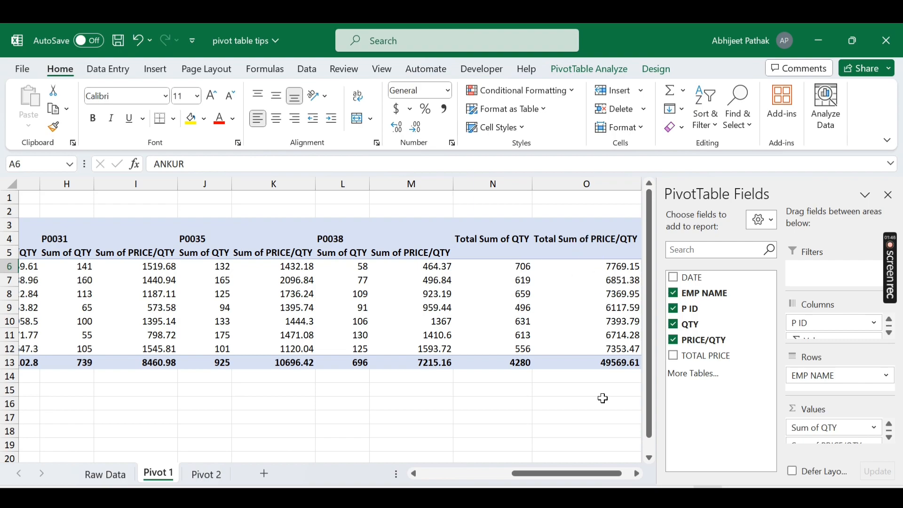
pyautogui.moveTo(550, 475); pyautogui.dragTo(456, 473)
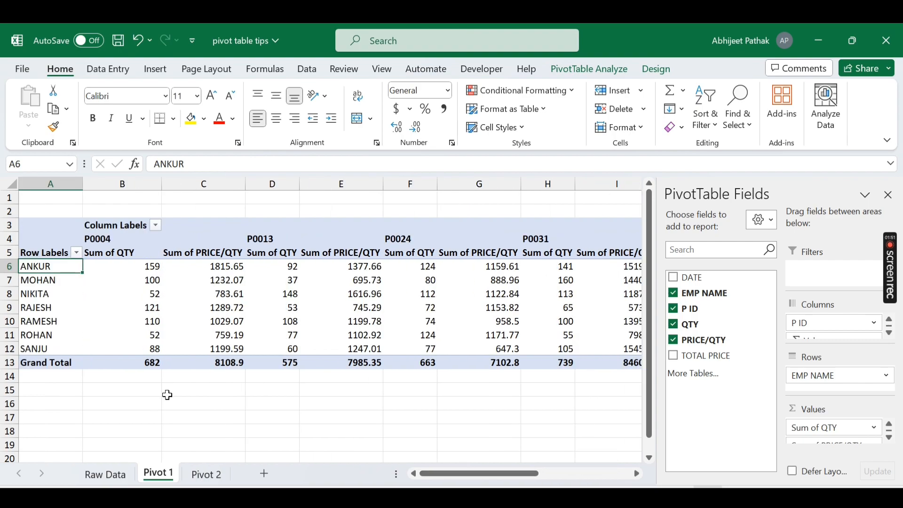
# Examine on the Pivot 2 sheet how the product IDs are grouped under Sum of QTY and Sum of TOTAL PRICE.
pyautogui.click(213, 481)
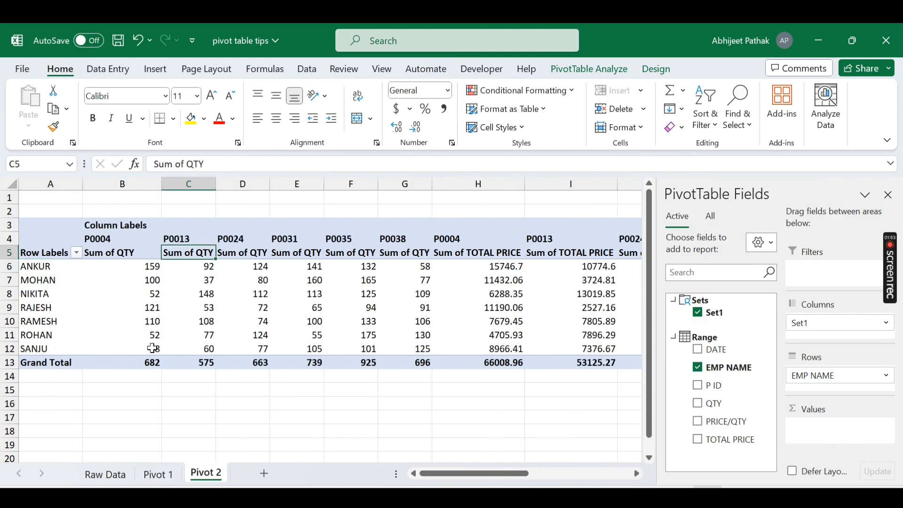
pyautogui.click(111, 242)
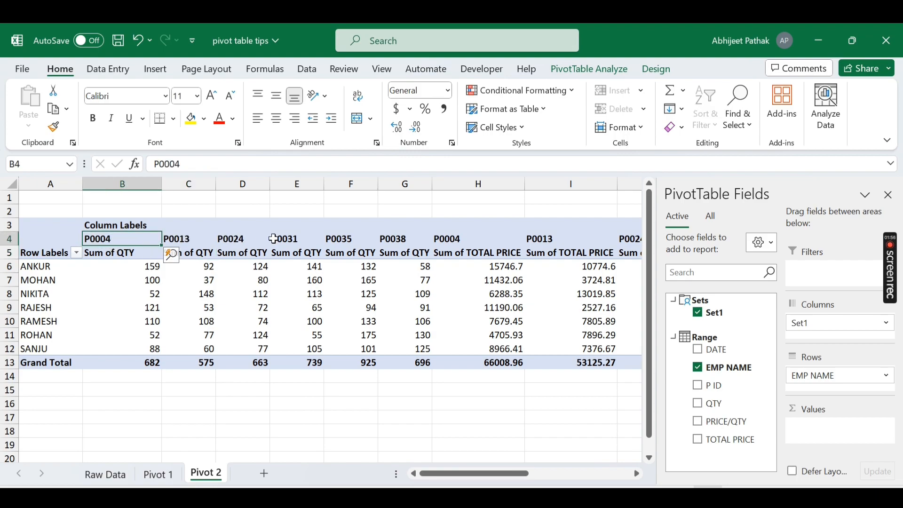
pyautogui.moveTo(118, 242); pyautogui.dragTo(408, 239)
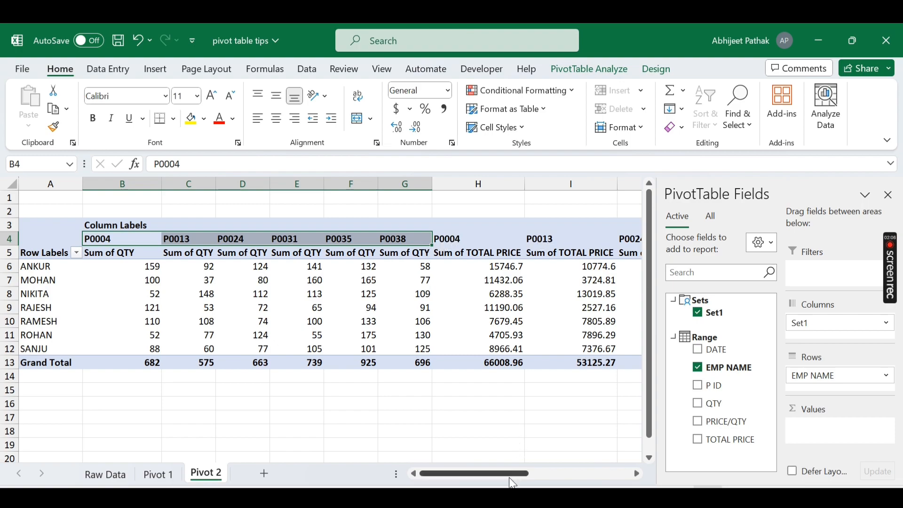
pyautogui.moveTo(532, 473); pyautogui.dragTo(349, 474)
# Sort the P ID column labels of the Pivot 1 pivot table in descending order and inspect the first product's value headers.
pyautogui.click(158, 474)
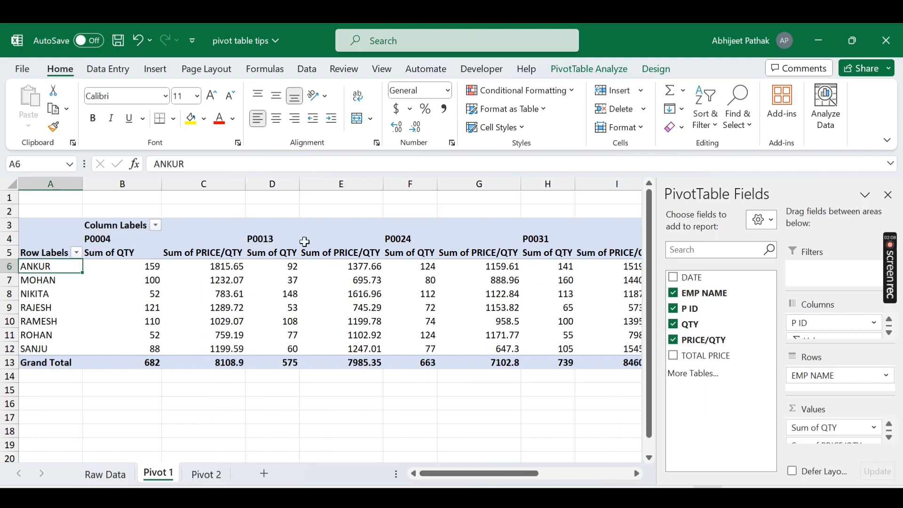
pyautogui.click(126, 239)
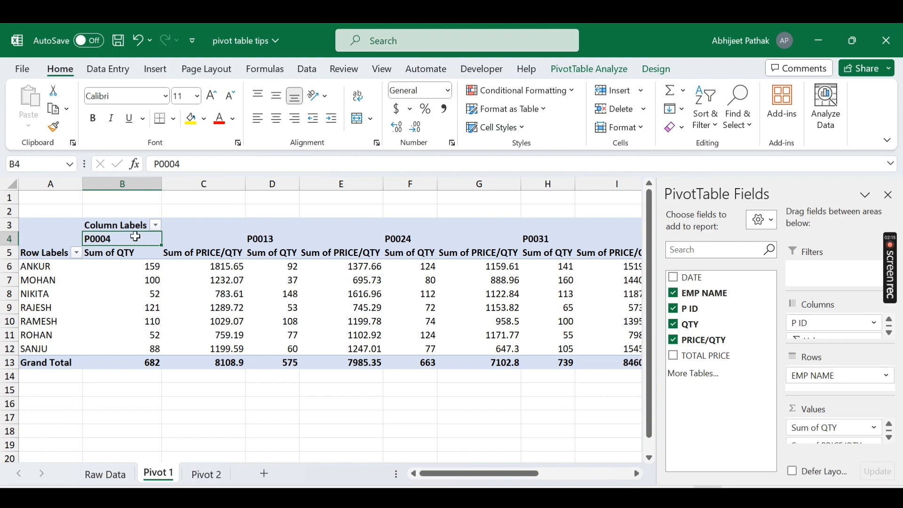
pyautogui.click(156, 223)
pyautogui.click(199, 205)
pyautogui.click(159, 225)
pyautogui.click(200, 218)
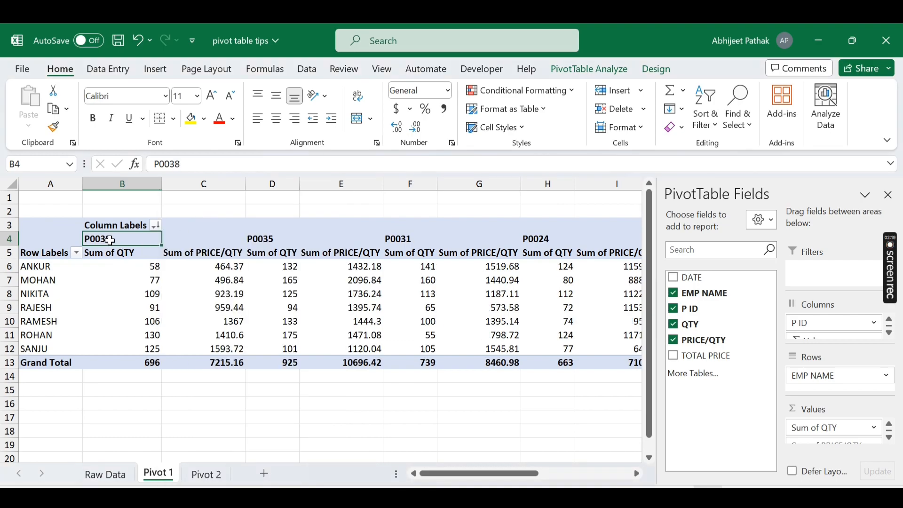
pyautogui.moveTo(125, 258); pyautogui.dragTo(212, 254)
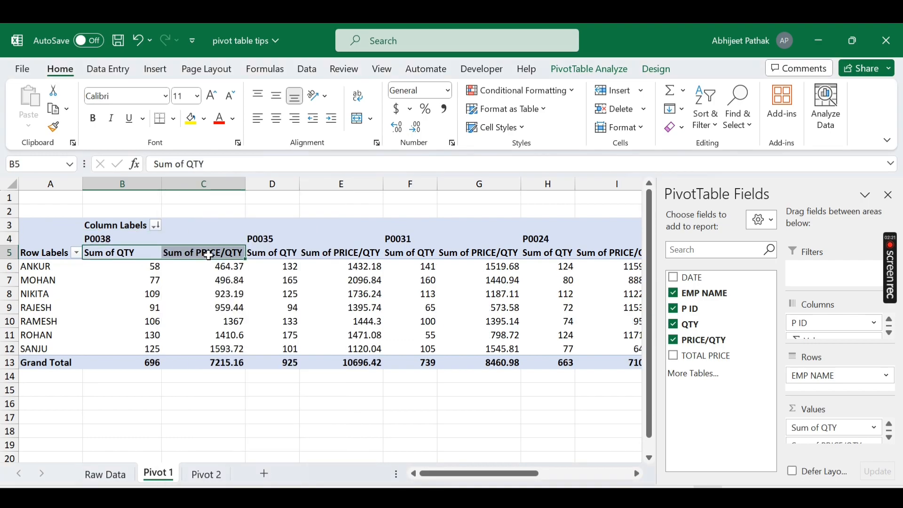
# Insert a PivotTable from the Raw Data range A1:F528 on a new worksheet.
pyautogui.click(209, 475)
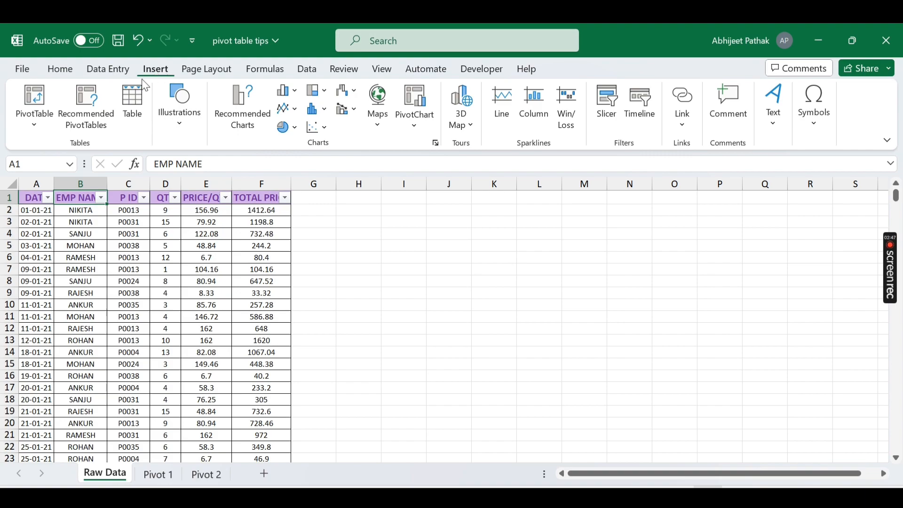
pyautogui.click(27, 94)
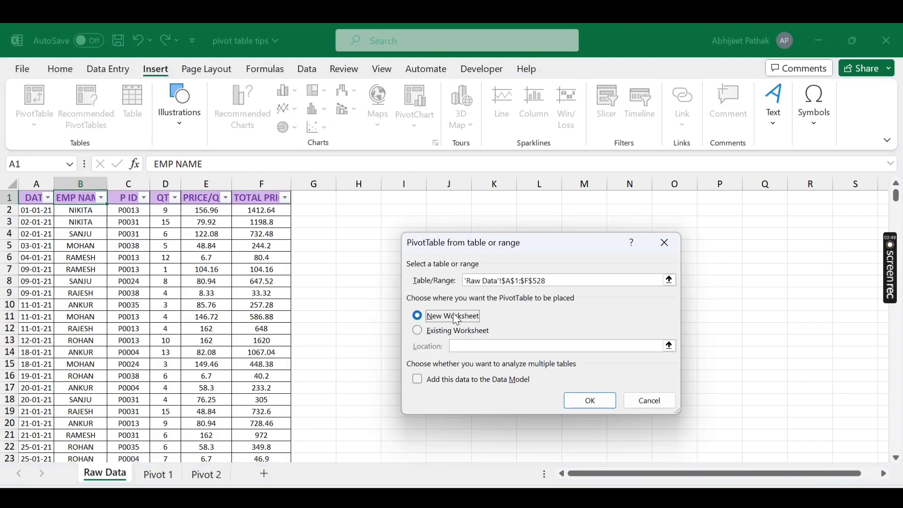
pyautogui.click(605, 400)
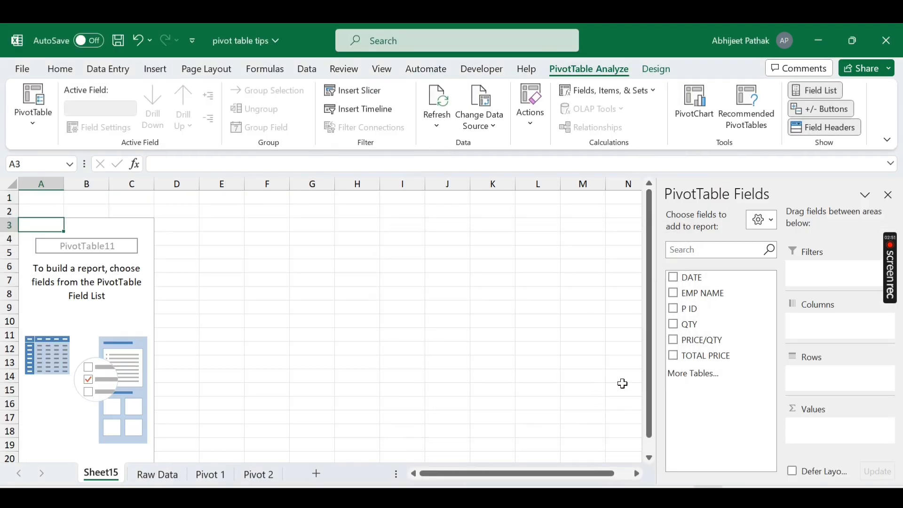
# Build the pivot table with EMP NAME in rows, P ID in columns, and QTY and TOTAL PRICE as values.
pyautogui.click(673, 295)
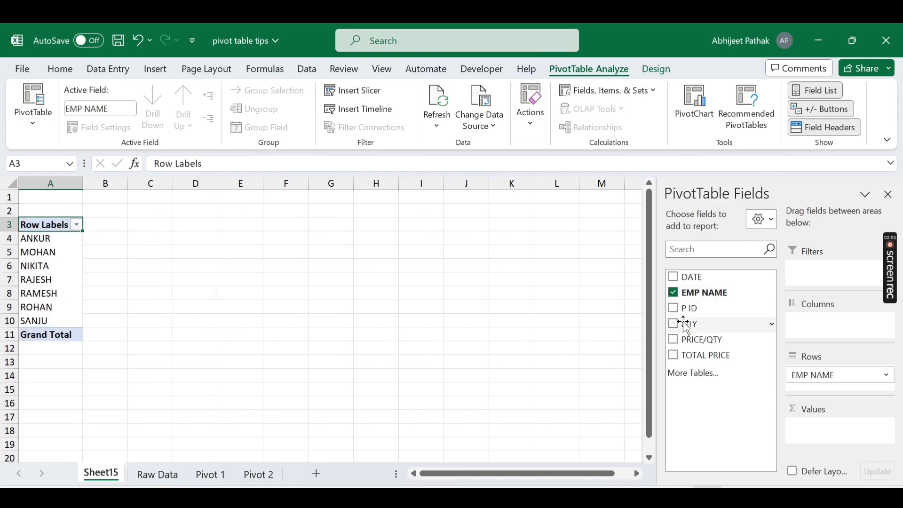
pyautogui.moveTo(689, 314); pyautogui.dragTo(828, 324)
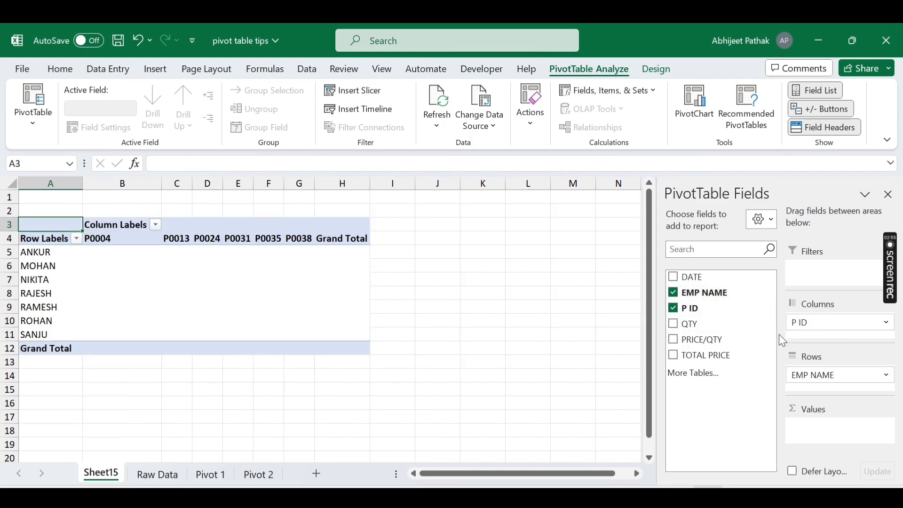
pyautogui.click(673, 324)
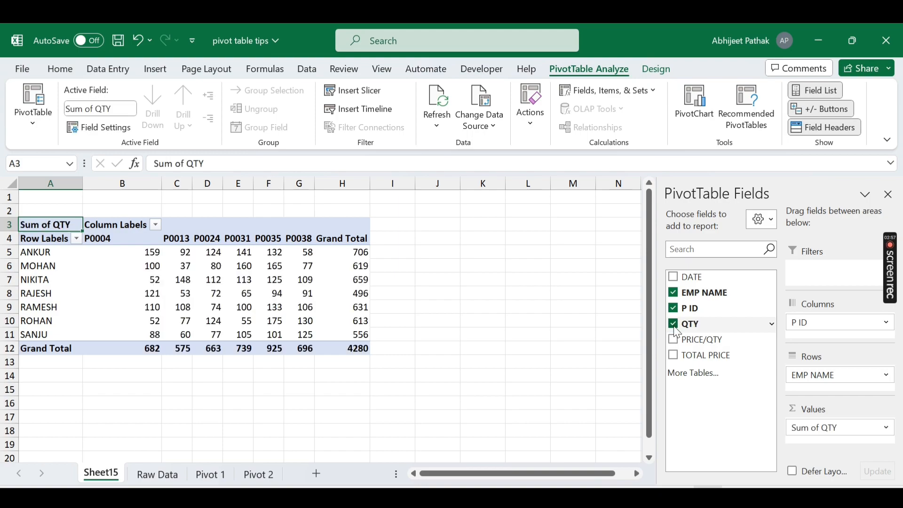
pyautogui.click(674, 356)
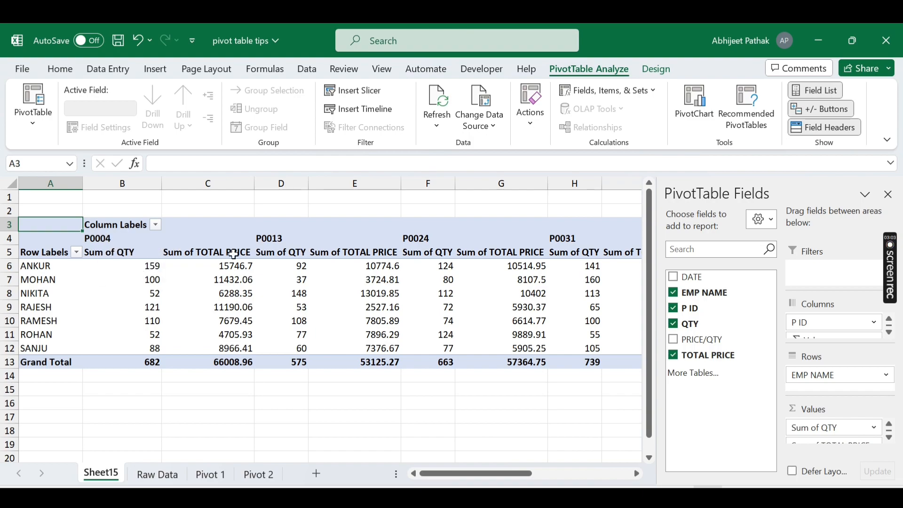
# Examine the Sum of QTY columns for products P0004 and P0013 in the new pivot table.
pyautogui.click(121, 239)
pyautogui.moveTo(127, 267); pyautogui.dragTo(133, 352)
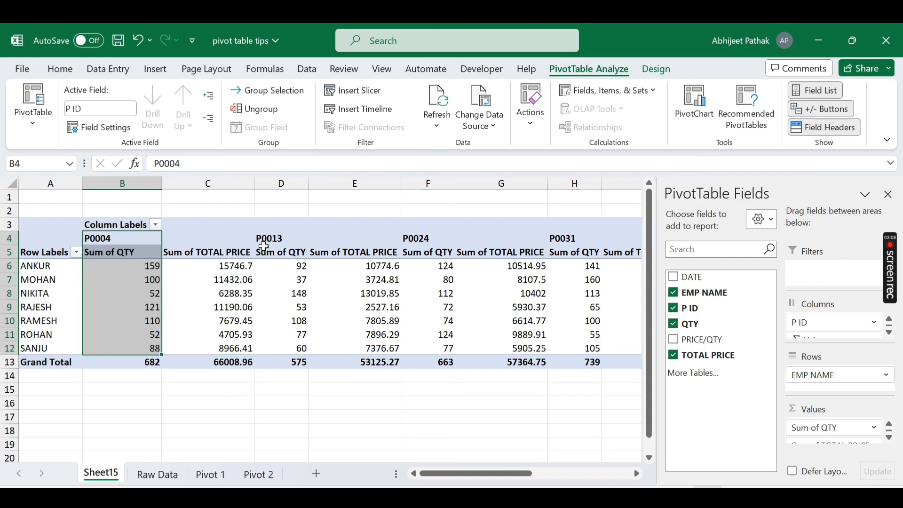
pyautogui.moveTo(273, 238); pyautogui.dragTo(279, 353)
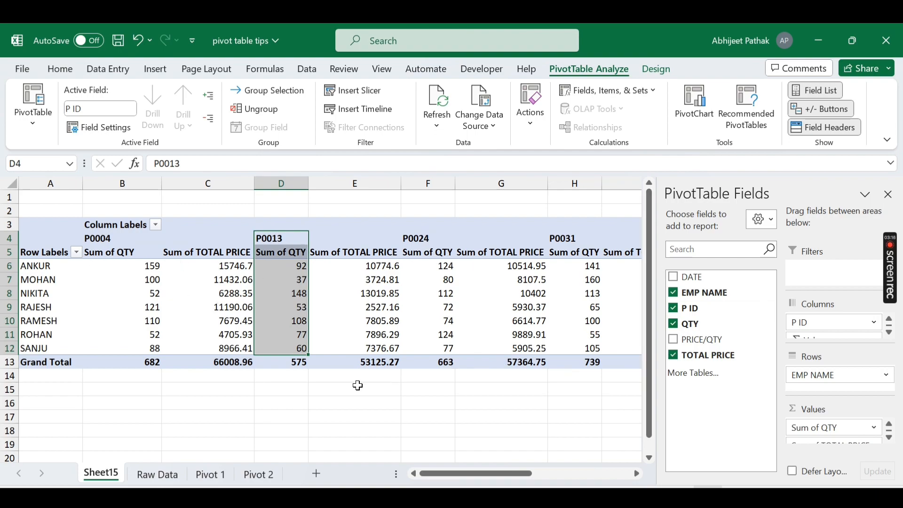
# Insert another PivotTable from the Raw Data range on a new worksheet, adding the data to the Data Model.
pyautogui.click(160, 475)
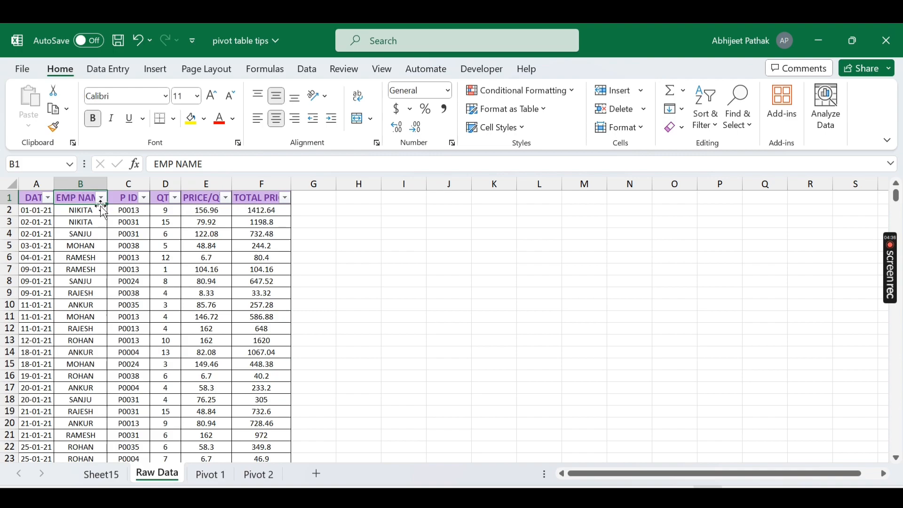
pyautogui.click(155, 69)
pyautogui.click(55, 109)
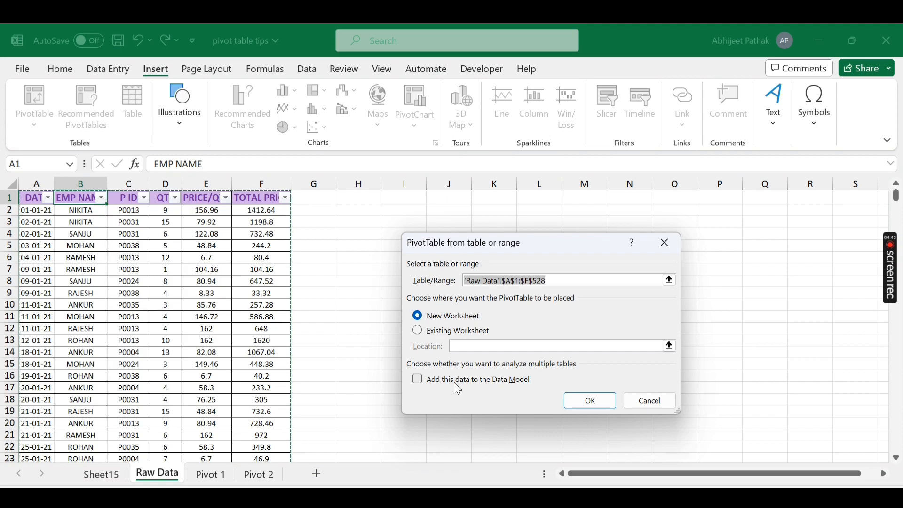
pyautogui.click(418, 379)
pyautogui.click(578, 401)
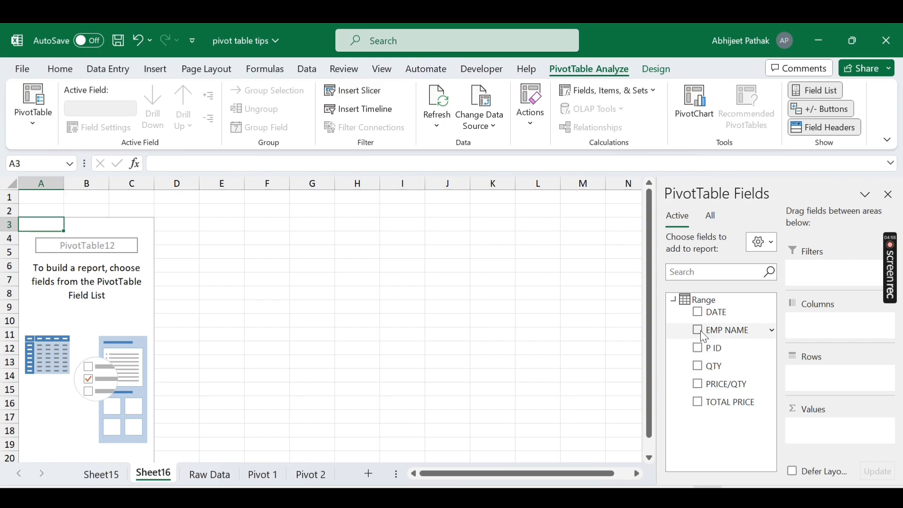
# Lay out the Data Model pivot table with EMP NAME in rows, P ID in columns, and QTY and TOTAL PRICE as values.
pyautogui.moveTo(708, 332); pyautogui.dragTo(811, 383)
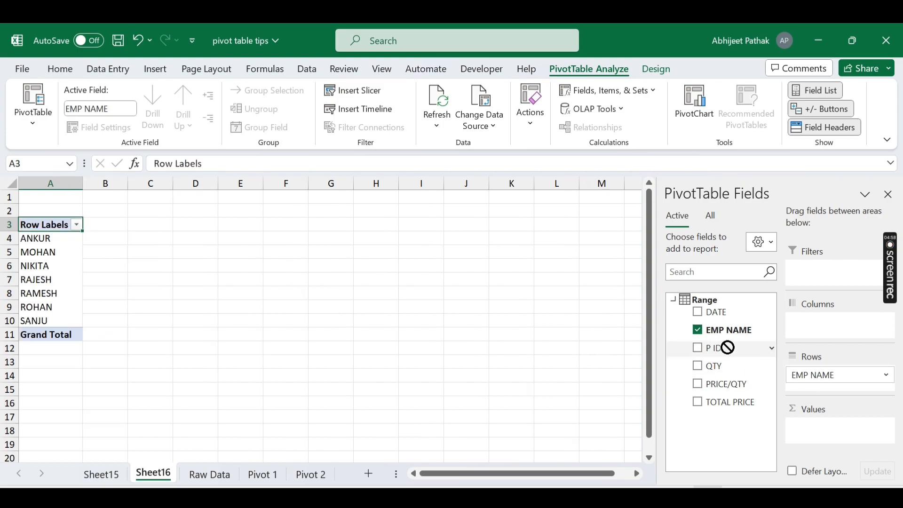
pyautogui.moveTo(730, 347); pyautogui.dragTo(828, 325)
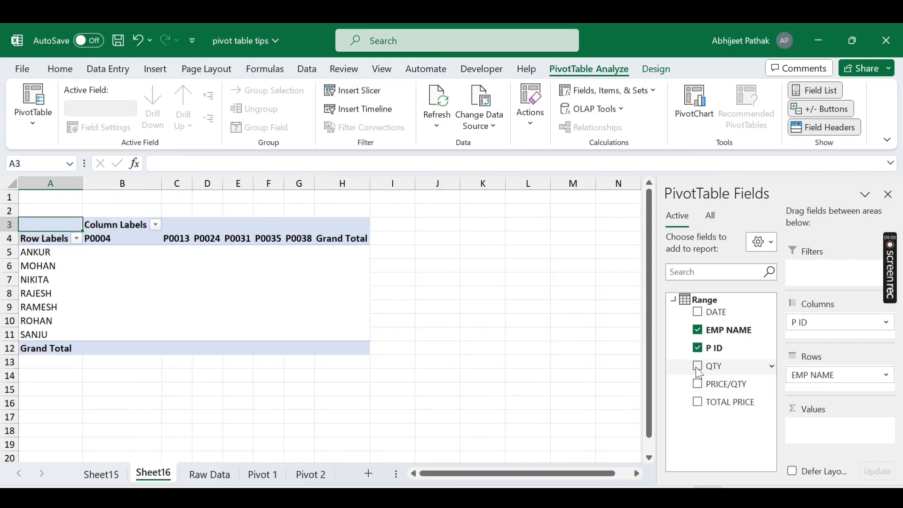
pyautogui.click(698, 367)
pyautogui.click(697, 401)
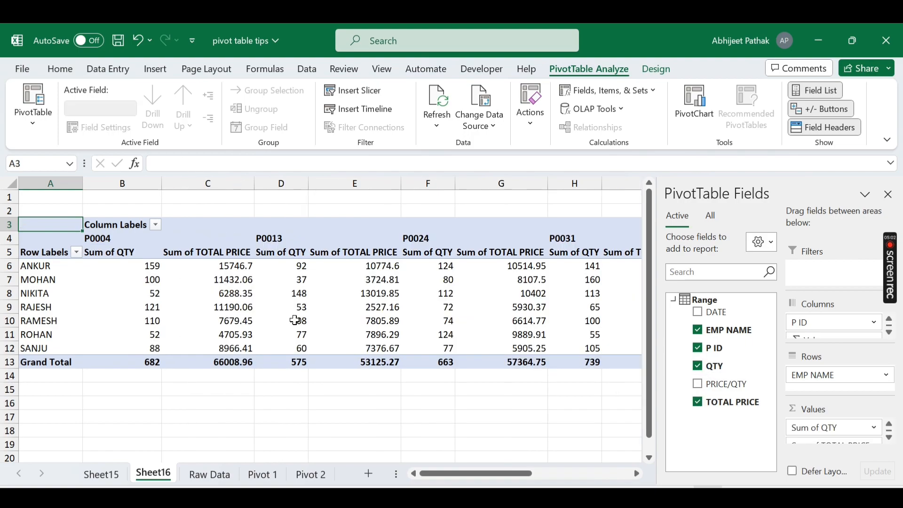
pyautogui.click(124, 253)
pyautogui.click(620, 89)
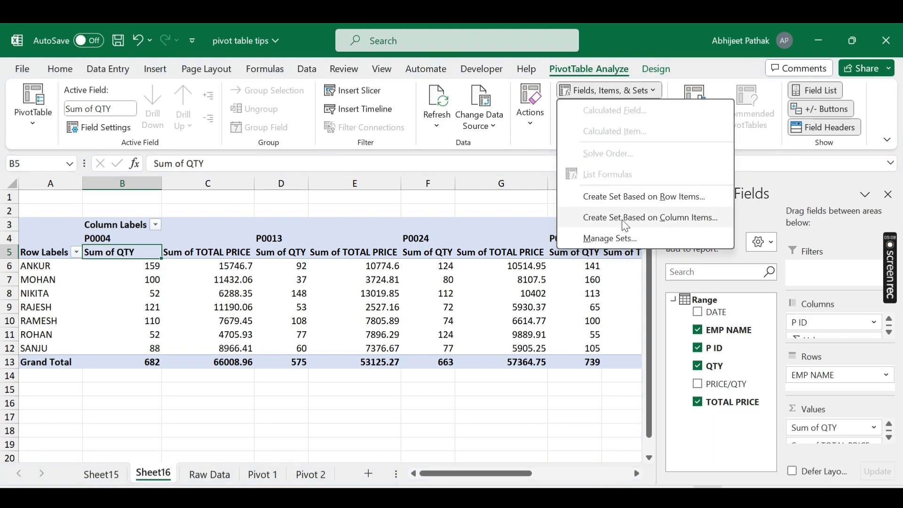
pyautogui.click(684, 226)
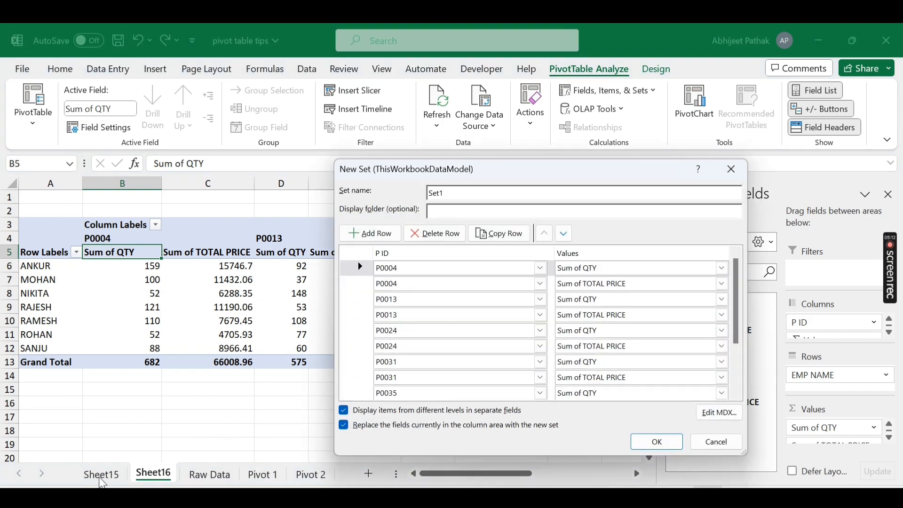
pyautogui.click(716, 442)
# Check which set-creation options are available for the regular pivot table on Sheet15.
pyautogui.click(102, 475)
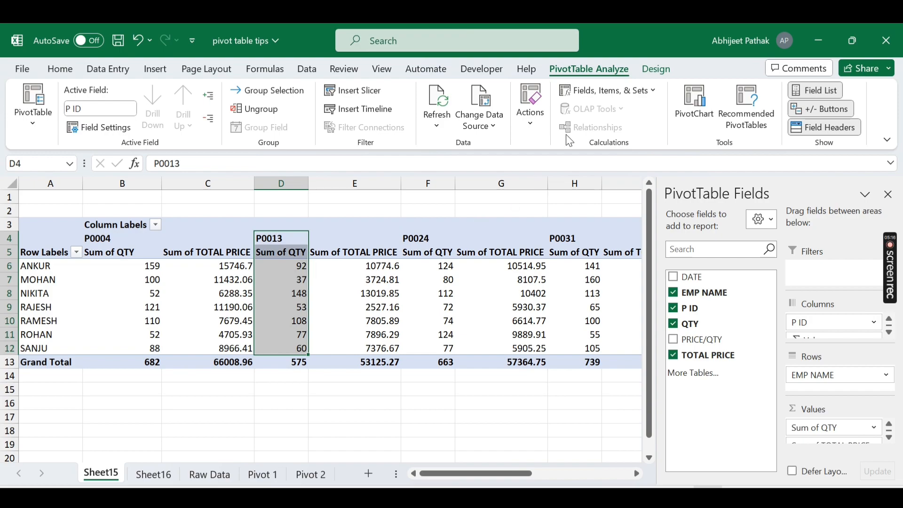
pyautogui.click(656, 92)
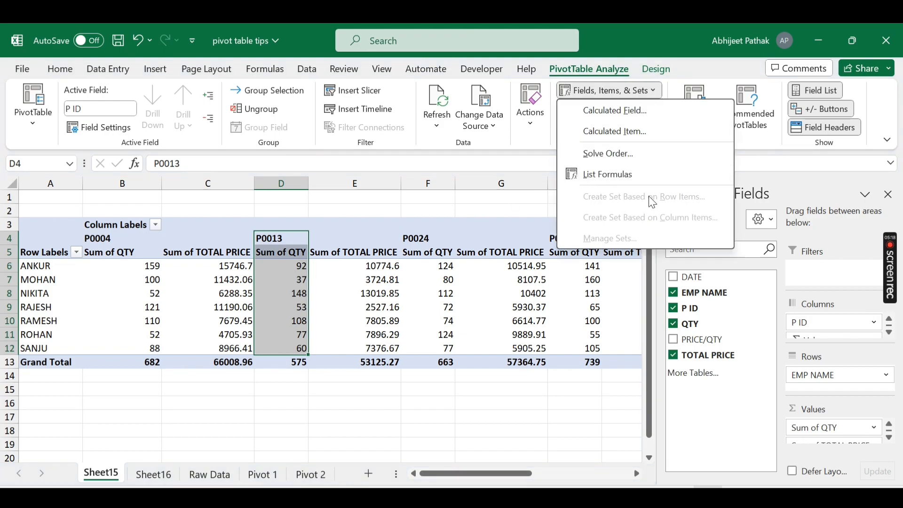
pyautogui.click(178, 465)
# Start a set based on column items for Sheet16's pivot, ordering the first six P IDs as P0004, P0013, P0024, P0031, P0035, P0038.
pyautogui.click(165, 472)
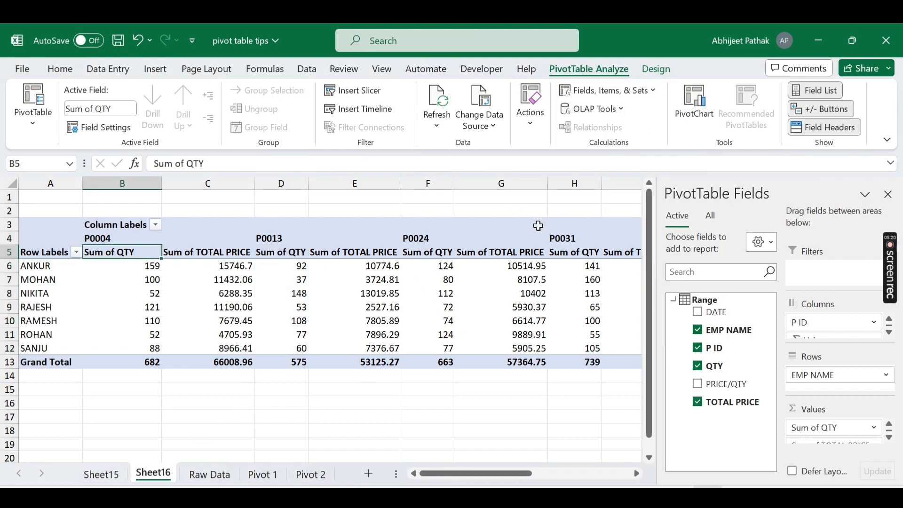
pyautogui.click(645, 94)
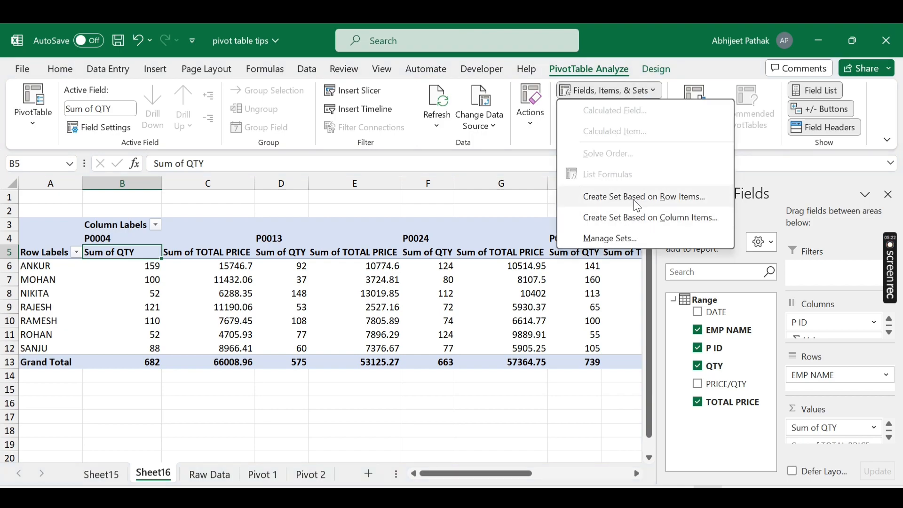
pyautogui.click(641, 219)
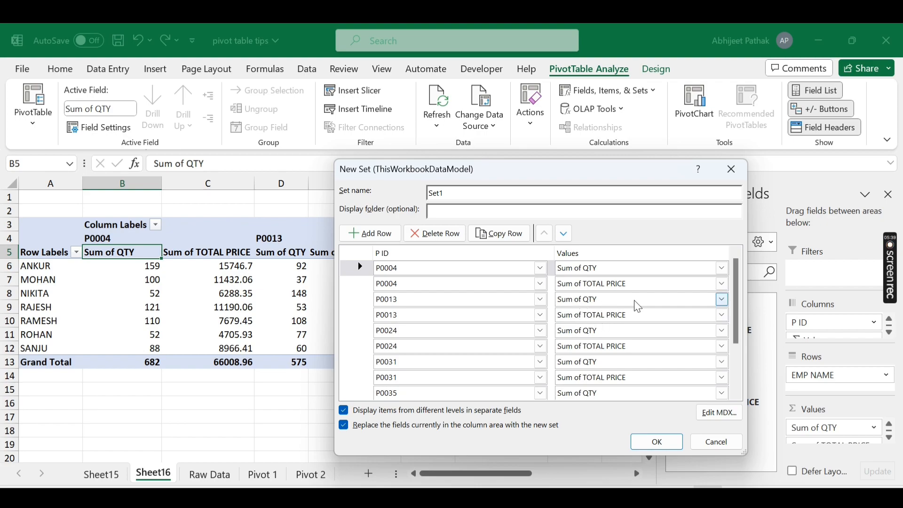
pyautogui.click(429, 287)
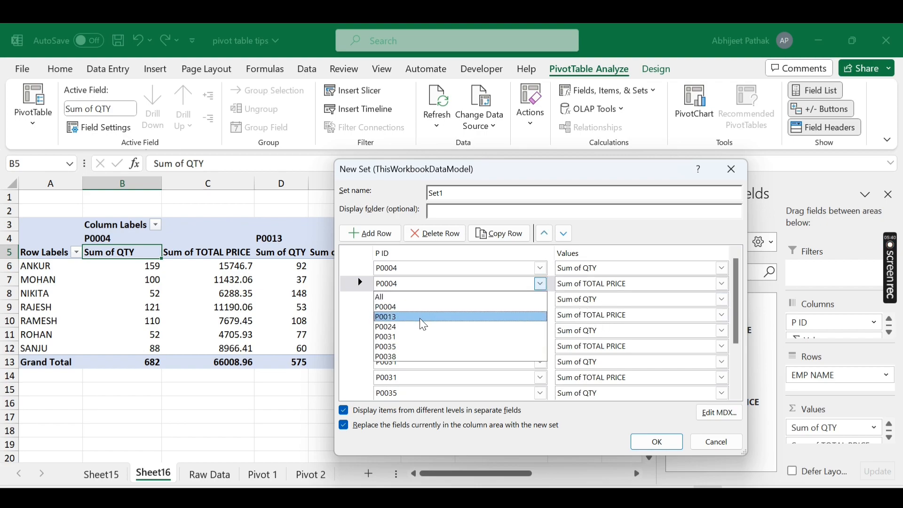
pyautogui.click(427, 311)
pyautogui.click(426, 305)
pyautogui.click(414, 343)
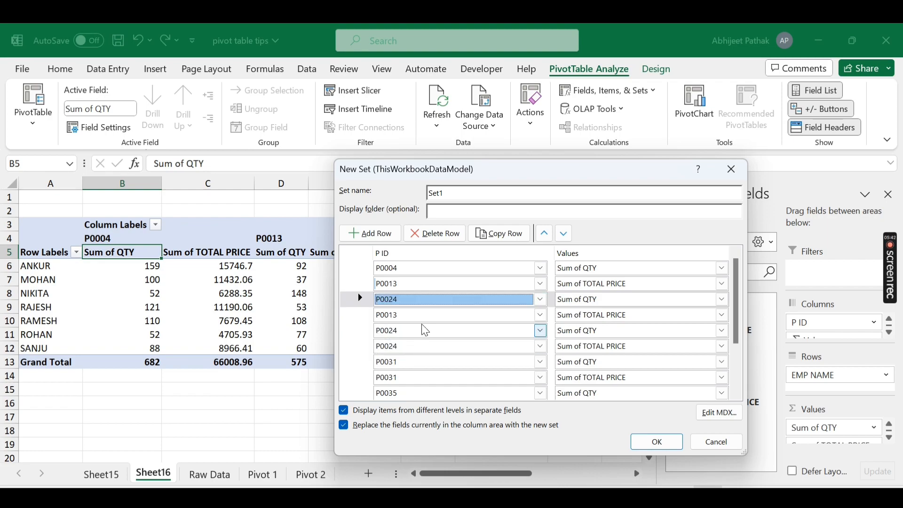
pyautogui.click(426, 317)
pyautogui.click(408, 369)
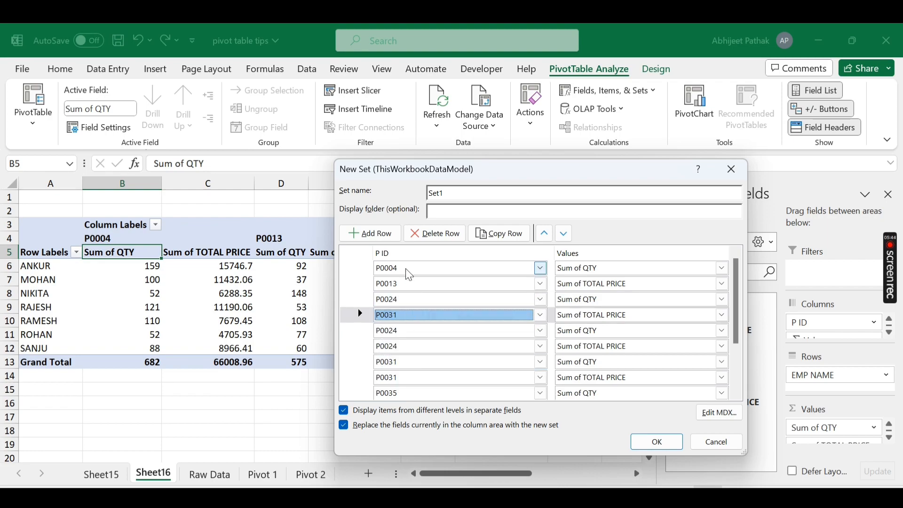
pyautogui.click(413, 331)
pyautogui.click(407, 393)
pyautogui.click(410, 347)
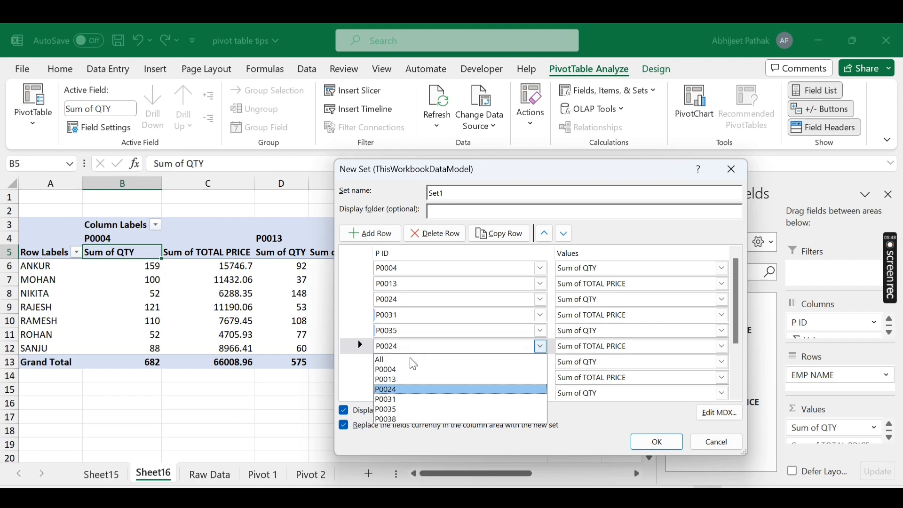
pyautogui.click(410, 420)
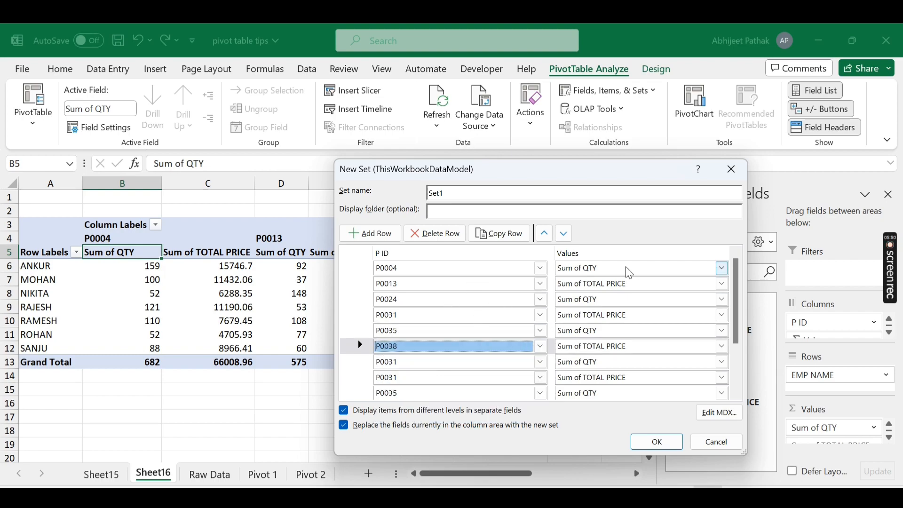
# Set the value of each of the set's first six product rows to Sum of QTY.
pyautogui.click(619, 283)
pyautogui.click(616, 297)
pyautogui.click(612, 299)
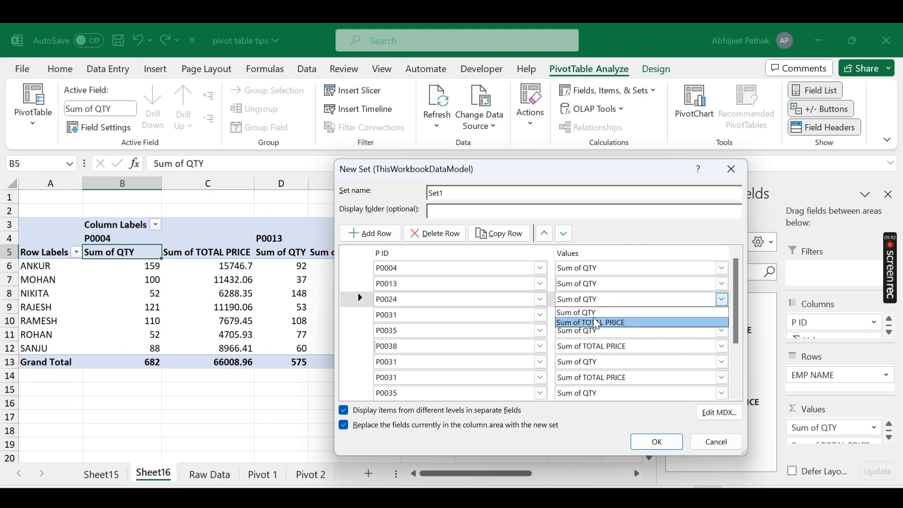
pyautogui.click(597, 313)
pyautogui.click(592, 315)
pyautogui.click(594, 331)
pyautogui.click(593, 332)
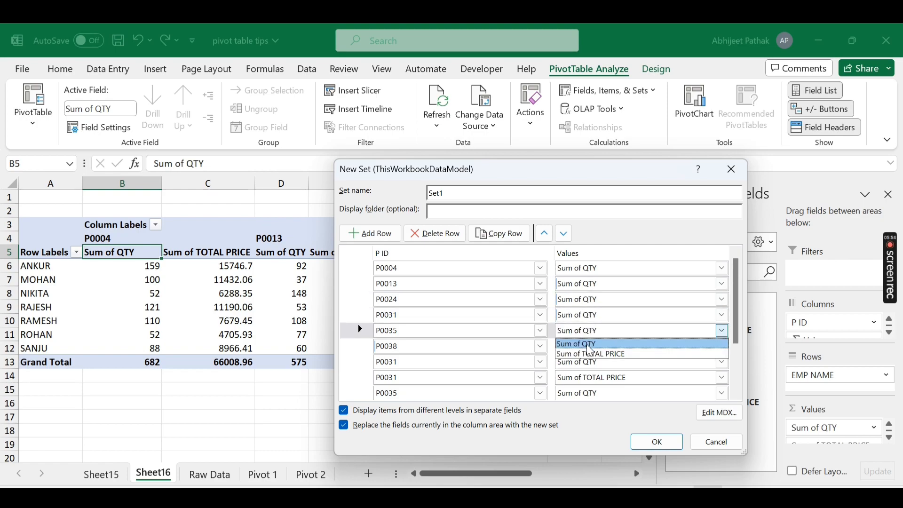
pyautogui.click(589, 347)
pyautogui.click(592, 354)
pyautogui.click(591, 363)
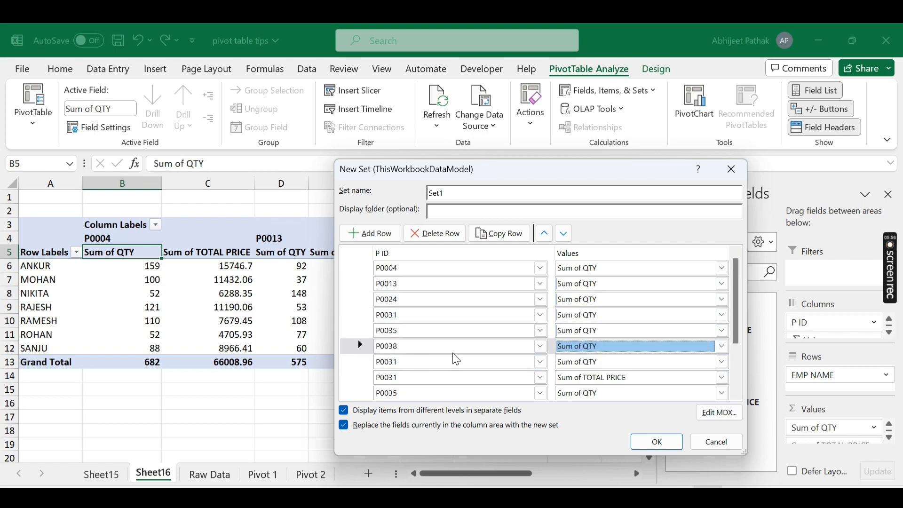
# Set the P IDs of the set's next six rows to P0004, P0013, P0024, P0031, P0035 and P0038.
pyautogui.click(421, 368)
pyautogui.click(400, 390)
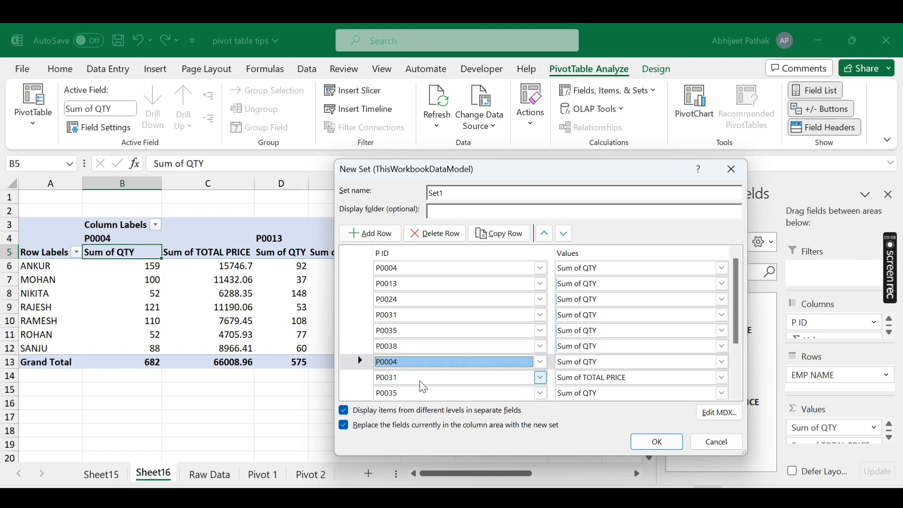
pyautogui.scroll(-2, 708, 301)
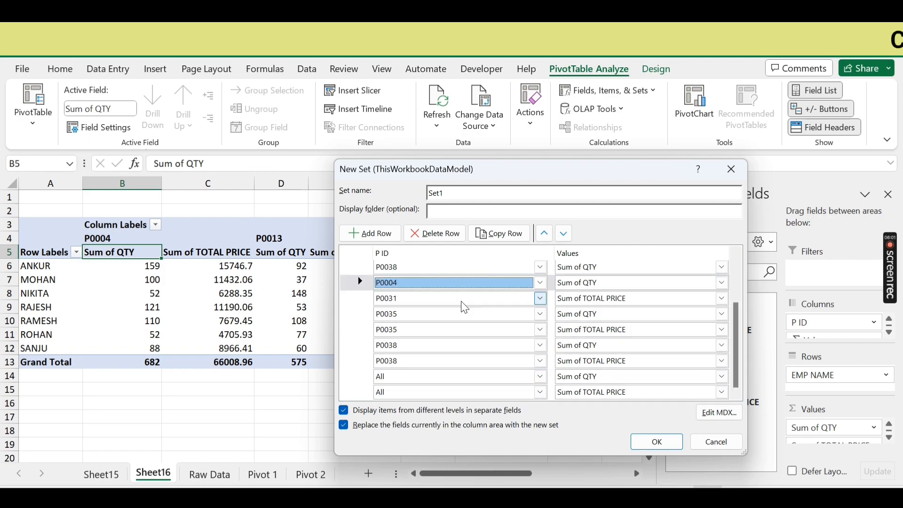
pyautogui.click(429, 300)
pyautogui.click(403, 331)
pyautogui.click(410, 316)
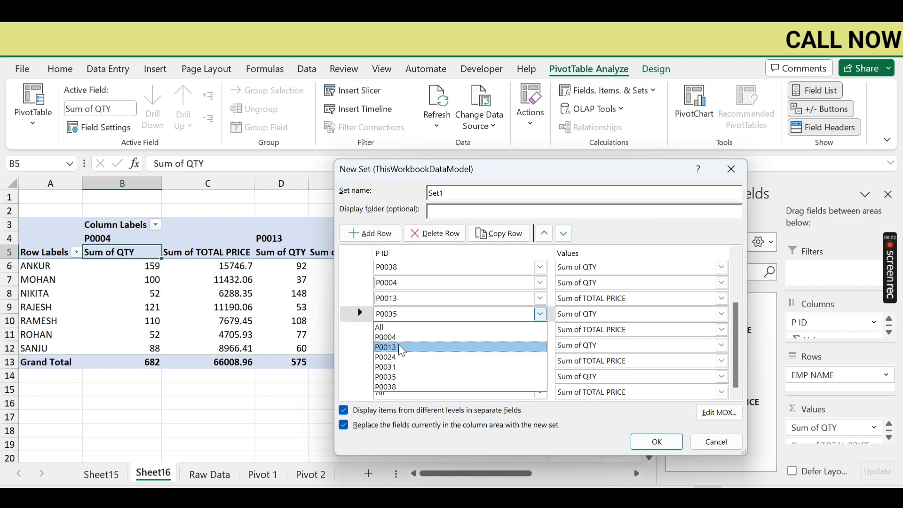
pyautogui.click(415, 344)
pyautogui.click(415, 330)
pyautogui.click(409, 382)
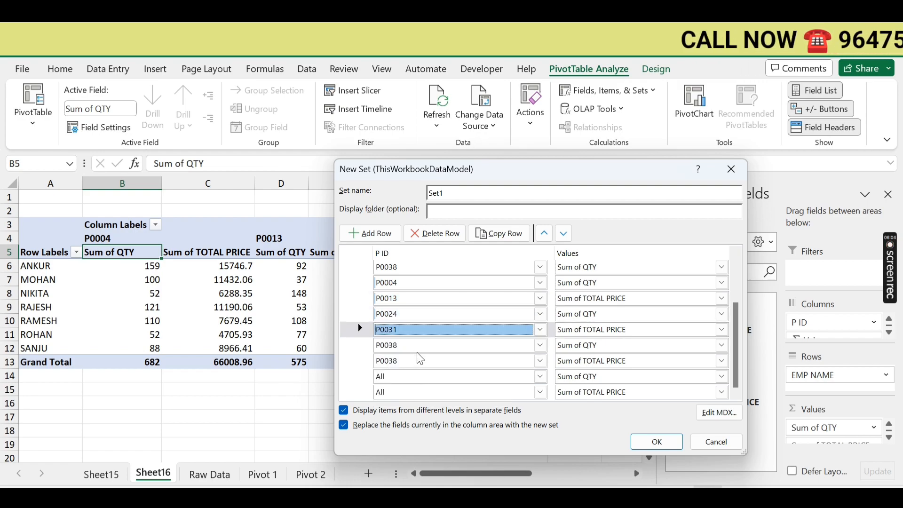
pyautogui.click(418, 345)
pyautogui.click(406, 408)
pyautogui.click(419, 362)
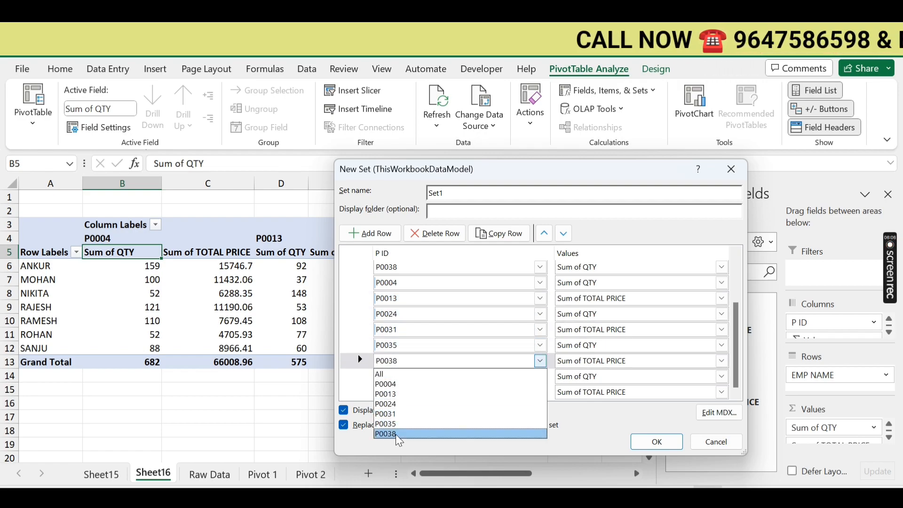
pyautogui.click(399, 434)
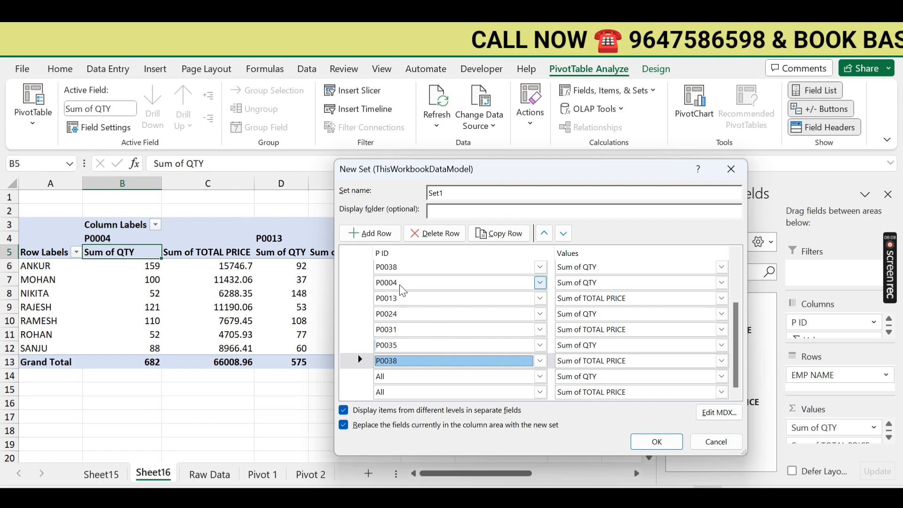
# Assign Sum of TOTAL PRICE to the second group of six product rows and the first All row, and create the set.
pyautogui.click(562, 285)
pyautogui.click(588, 305)
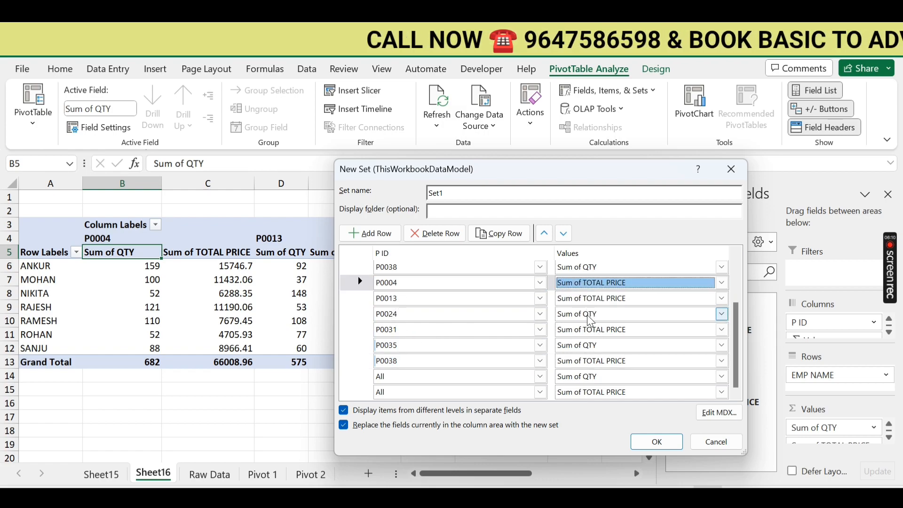
pyautogui.click(588, 314)
pyautogui.click(588, 338)
pyautogui.click(722, 345)
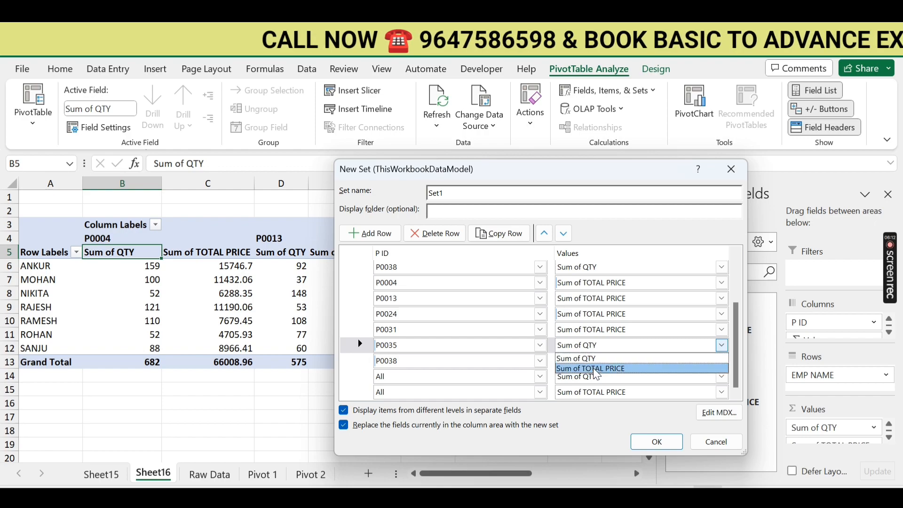
pyautogui.click(594, 369)
pyautogui.click(595, 376)
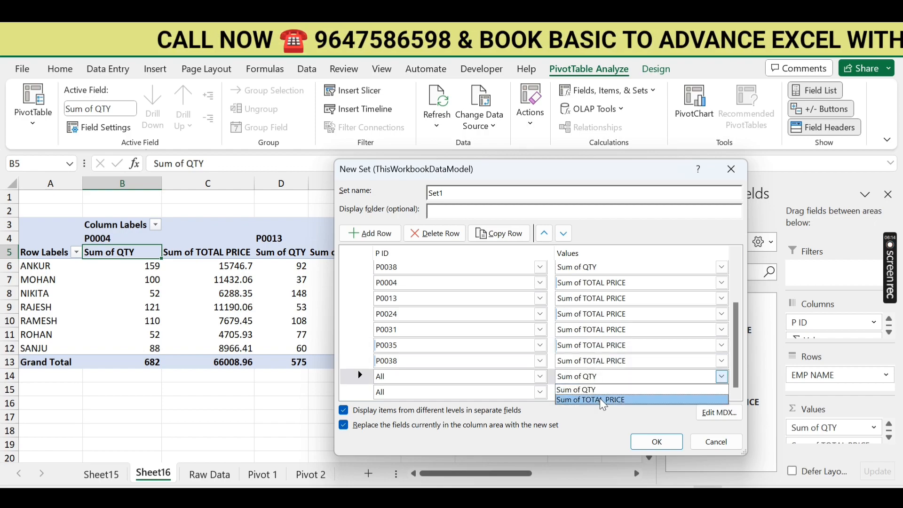
pyautogui.click(602, 401)
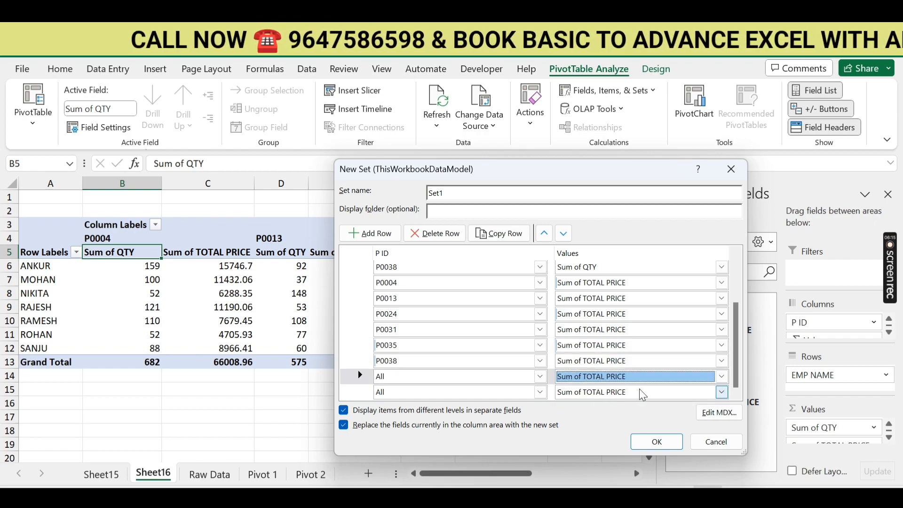
pyautogui.click(658, 444)
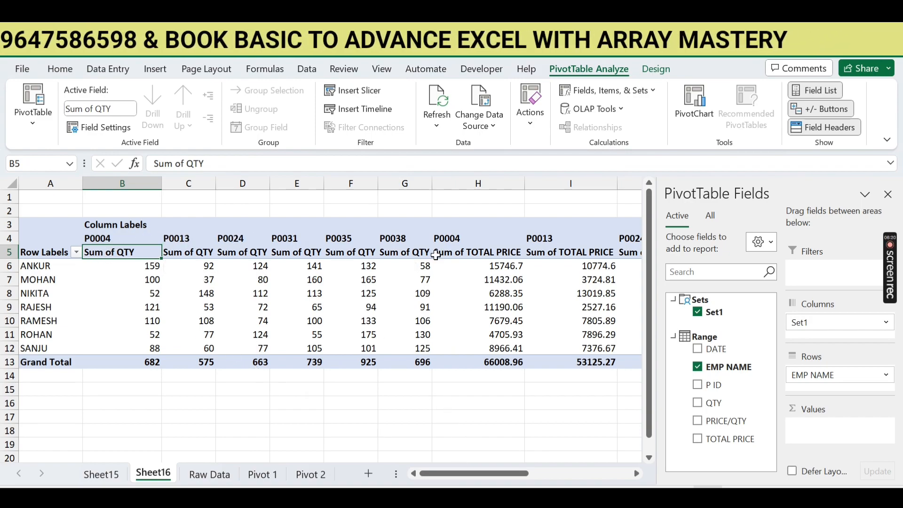
pyautogui.click(651, 90)
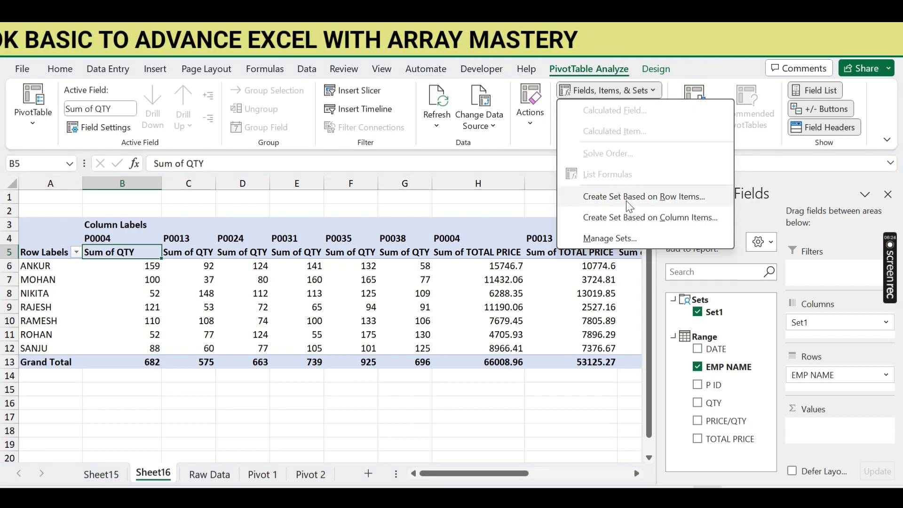
pyautogui.click(132, 269)
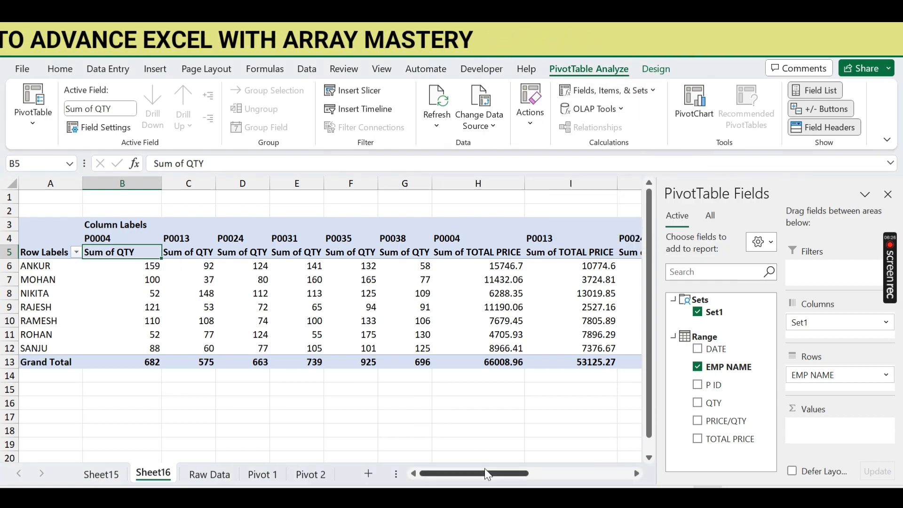
pyautogui.moveTo(488, 473); pyautogui.dragTo(377, 453)
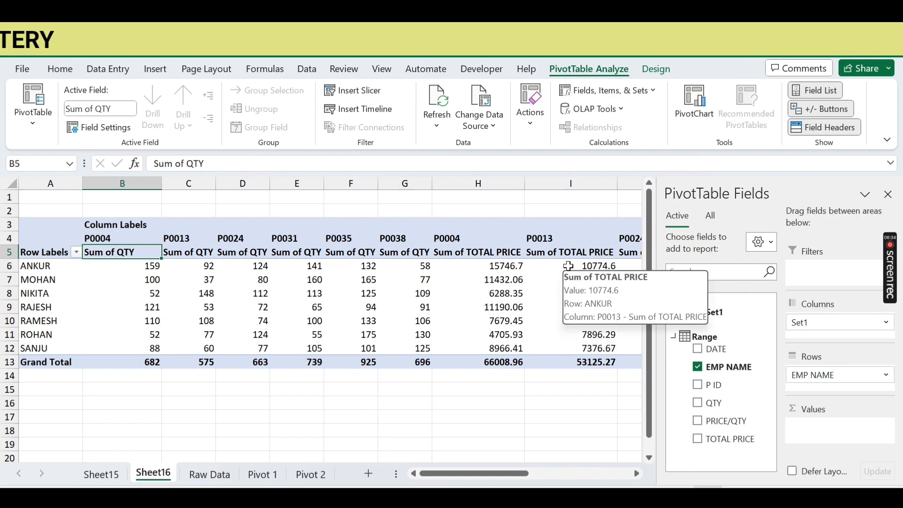
# Review the definition of Set1 through the Set Manager and close it without making changes.
pyautogui.click(633, 90)
pyautogui.click(623, 243)
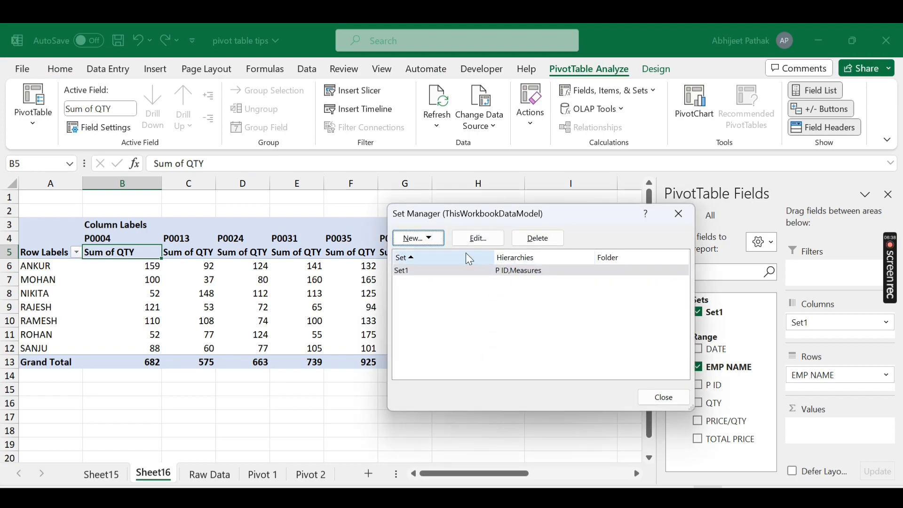
pyautogui.click(472, 239)
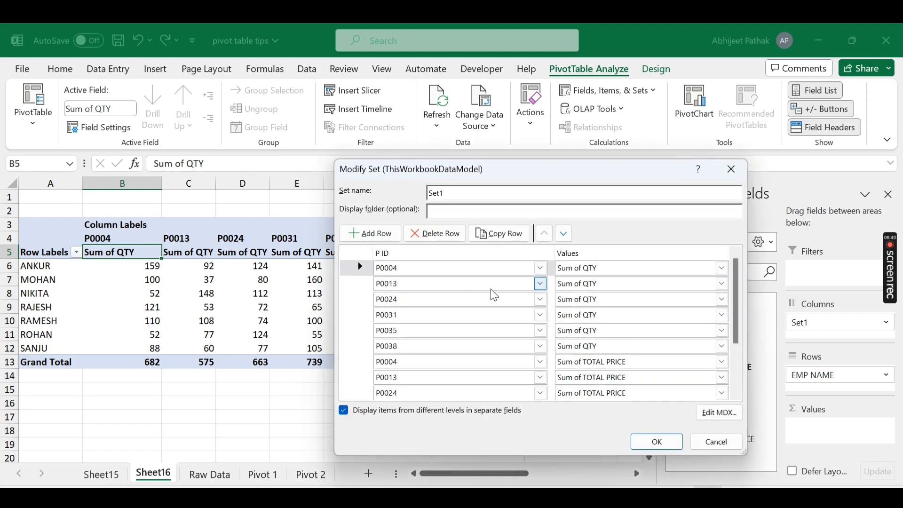
pyautogui.click(711, 440)
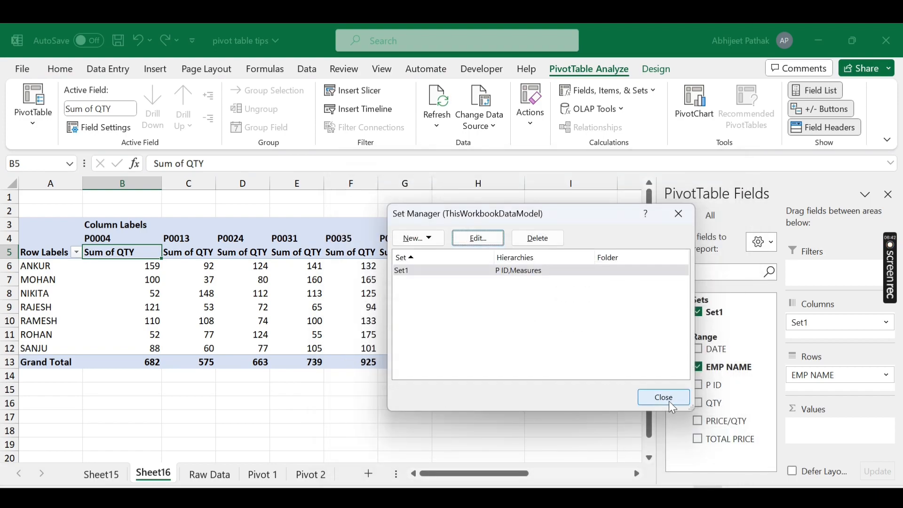
pyautogui.click(669, 398)
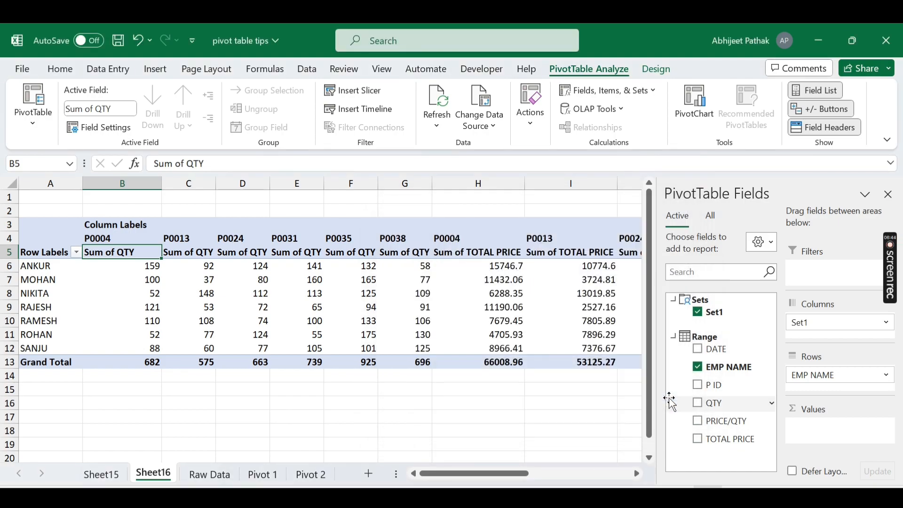